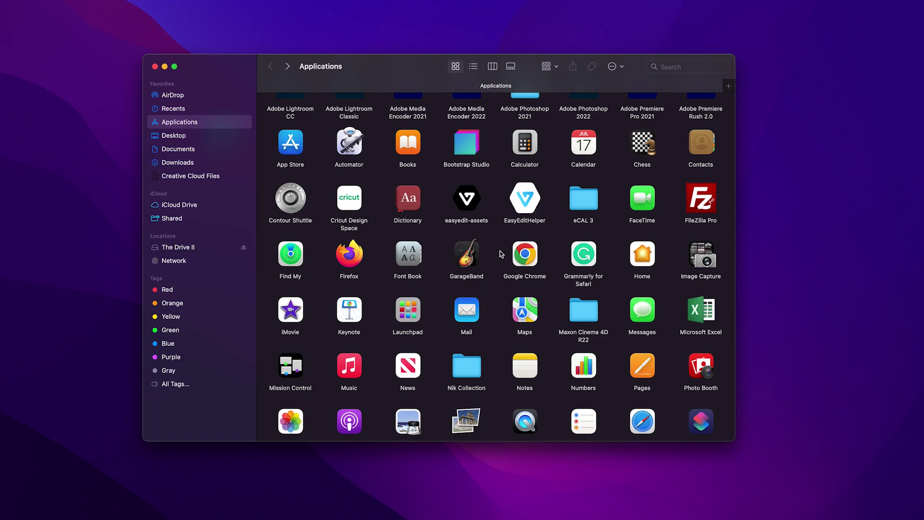
{"action": "scroll", "coordinate": [509, 258], "scroll_direction": "down", "scroll_amount": 5}
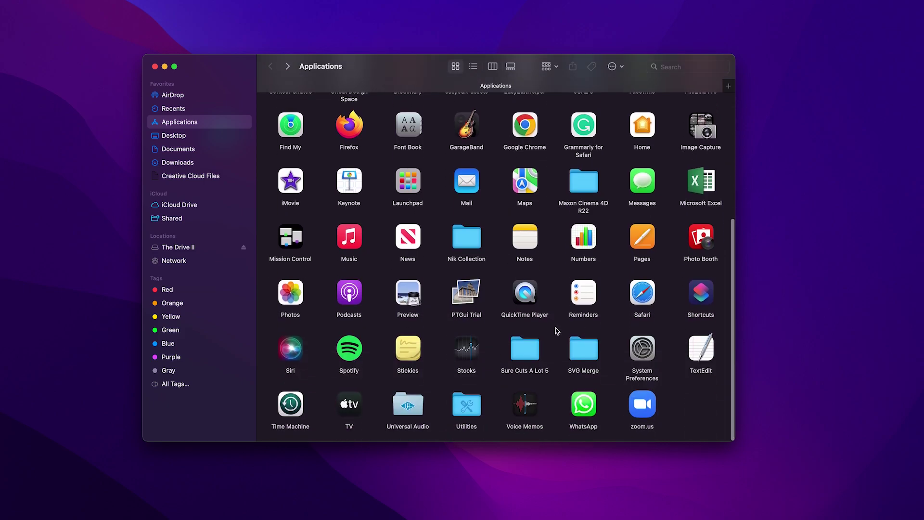
Step: Launch SVG Merge from its Applications folder and shift its window slightly right
{"action": "double_click", "coordinate": [581, 351]}
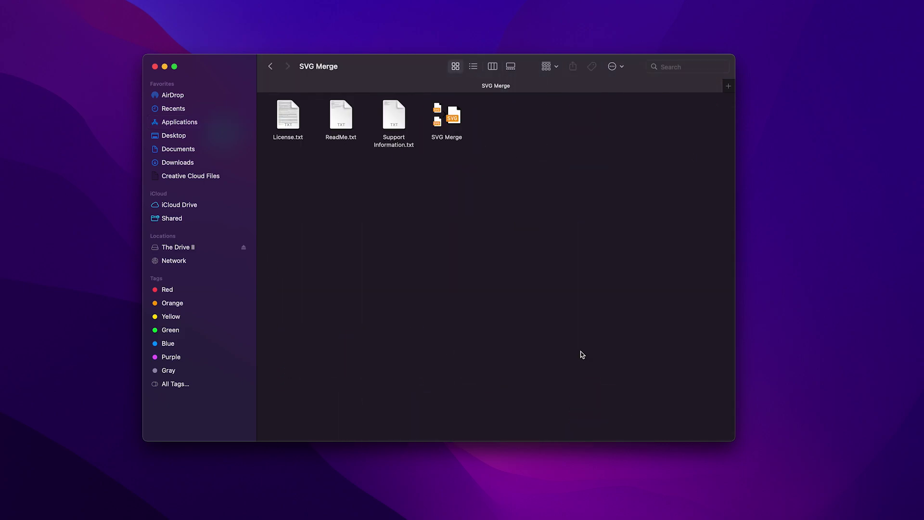
{"action": "left_click", "coordinate": [447, 139]}
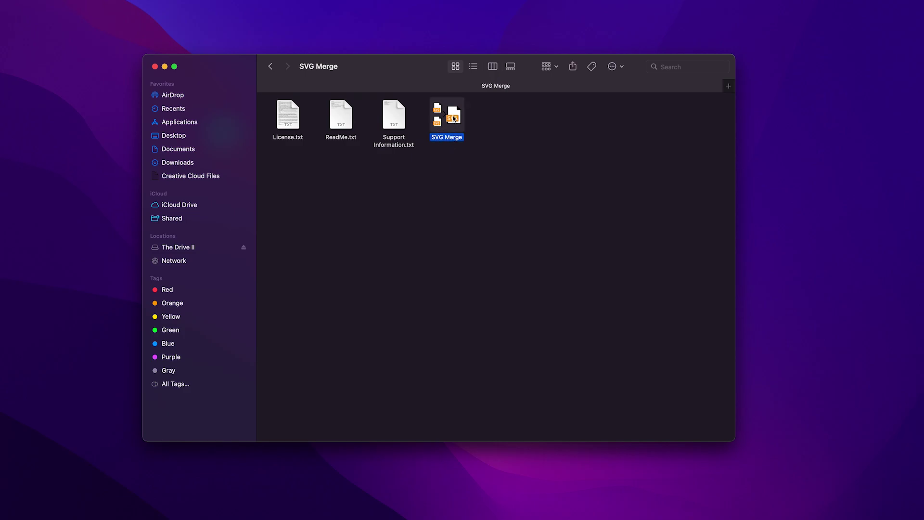
{"action": "double_click", "coordinate": [451, 140]}
{"action": "mouse_move", "coordinate": [366, 105]}
{"action": "left_mouse_down"}
{"action": "mouse_move", "coordinate": [543, 75]}
{"action": "mouse_move", "coordinate": [688, 79]}
{"action": "left_mouse_up"}
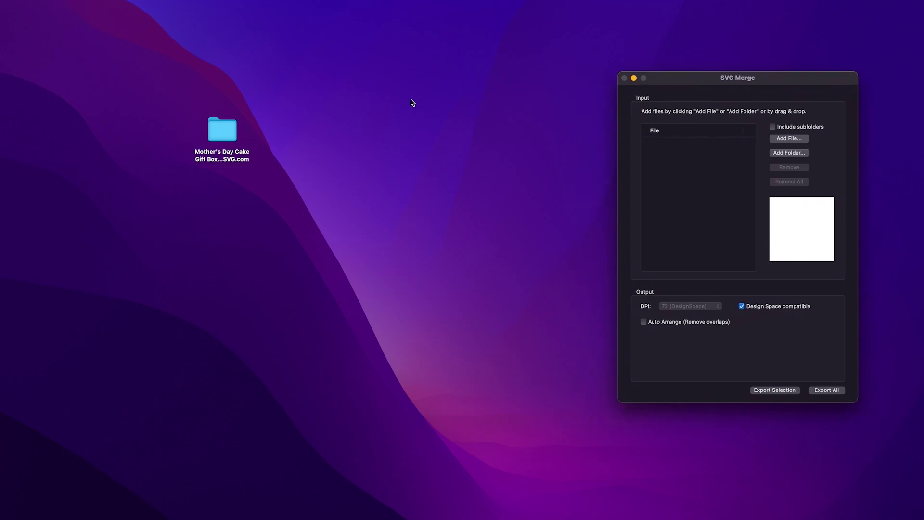
Step: Open the desktop Mother's Day Cake Gift Box folder, then its SVG subfolder
{"action": "double_click", "coordinate": [222, 130]}
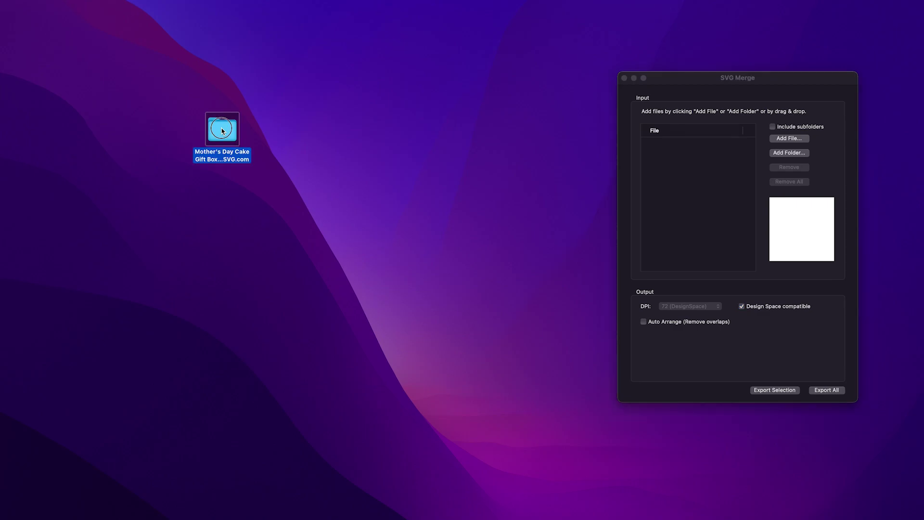
{"action": "left_click_drag", "start_coordinate": [346, 49], "coordinate": [270, 93]}
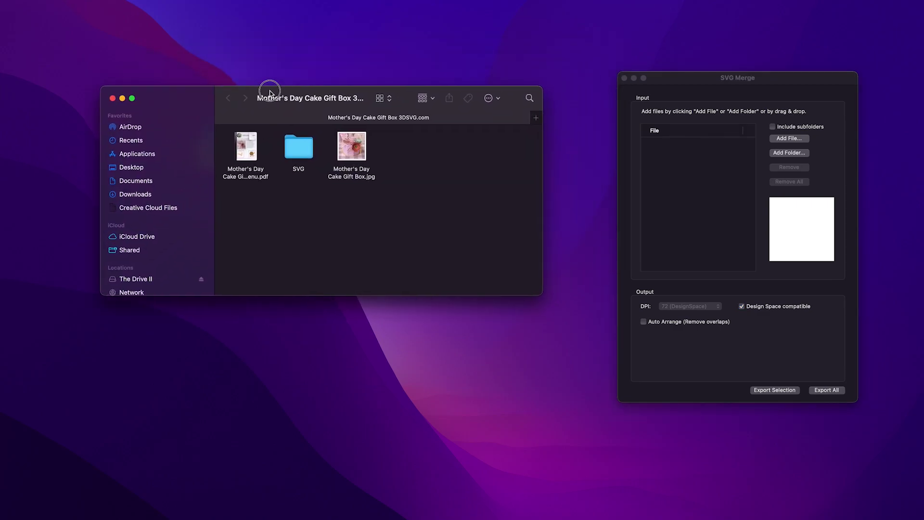
{"action": "double_click", "coordinate": [306, 151]}
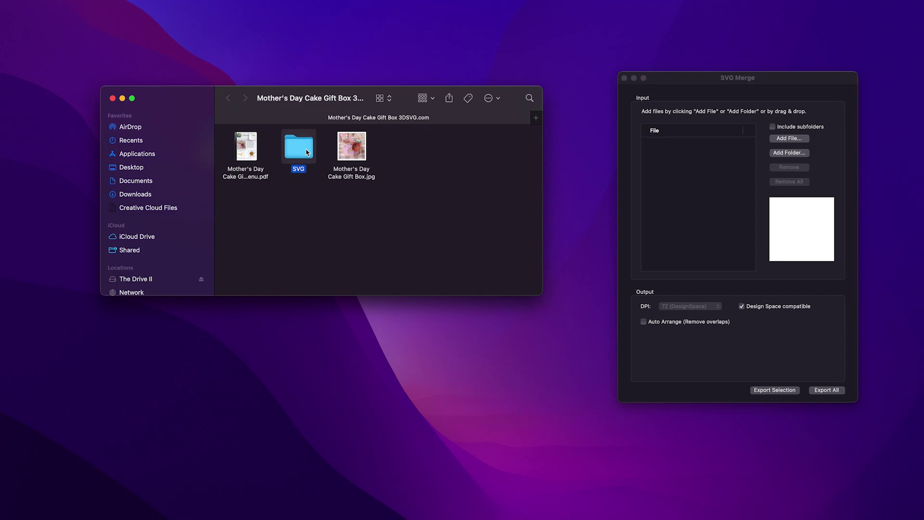
Step: Select the lower SVG rows plus cantaloupe, gold foil, green pattern, mint and blue pattern files
{"action": "left_click_drag", "start_coordinate": [504, 258], "coordinate": [259, 189]}
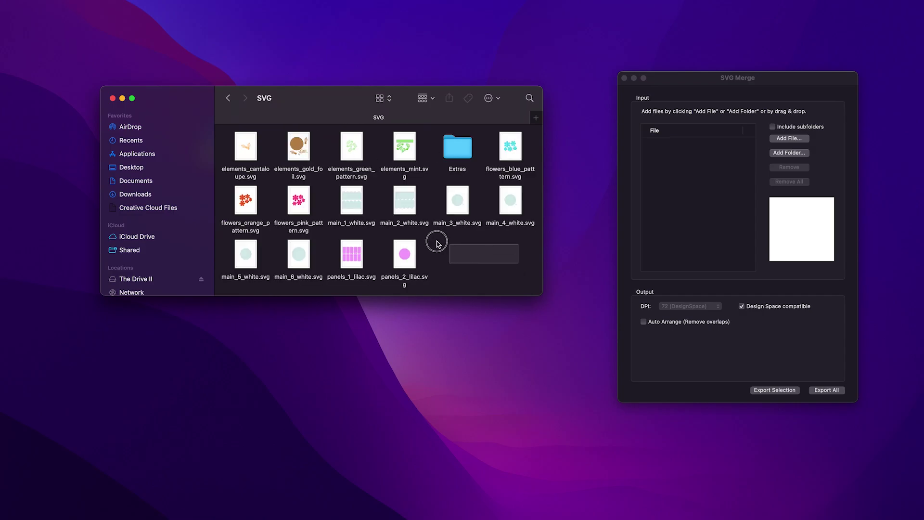
{"action": "left_click", "coordinate": [246, 152]}
{"action": "left_click", "coordinate": [298, 146]}
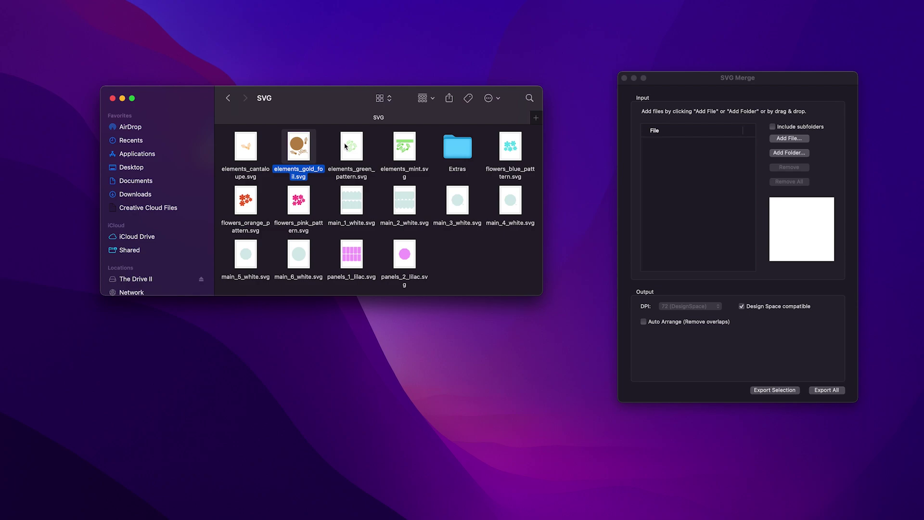
{"action": "left_click", "coordinate": [352, 147]}
{"action": "left_click", "coordinate": [404, 146]}
{"action": "left_click", "coordinate": [513, 147]}
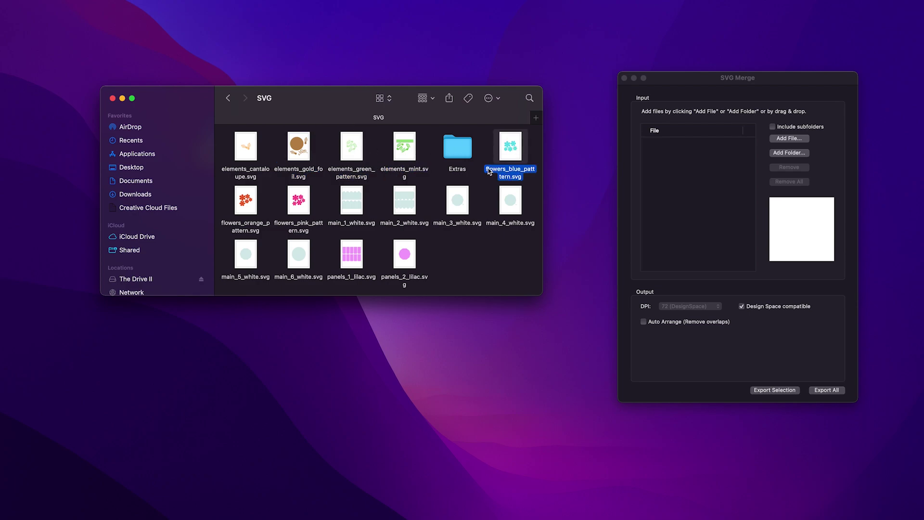
Step: Reselect all the gift box SVG files and drag them into SVG Merge's file list
{"action": "left_click_drag", "start_coordinate": [517, 273], "coordinate": [251, 196]}
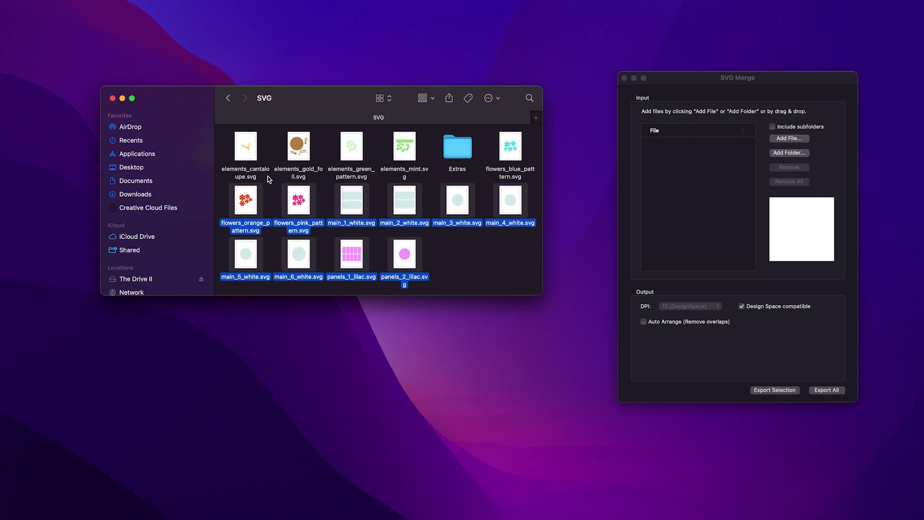
{"action": "left_click", "coordinate": [249, 176], "text": "super"}
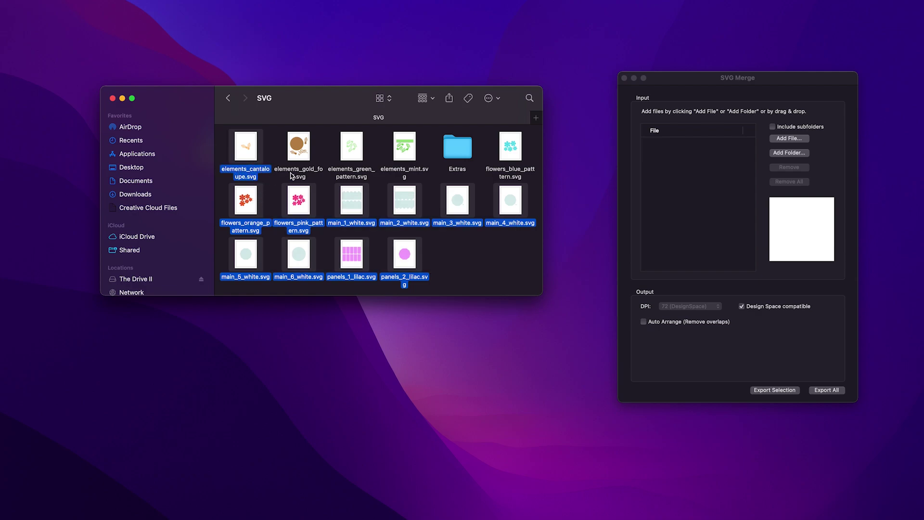
{"action": "left_click", "coordinate": [296, 174], "text": "super"}
{"action": "left_click", "coordinate": [352, 174], "text": "super"}
{"action": "left_click", "coordinate": [410, 176], "text": "super"}
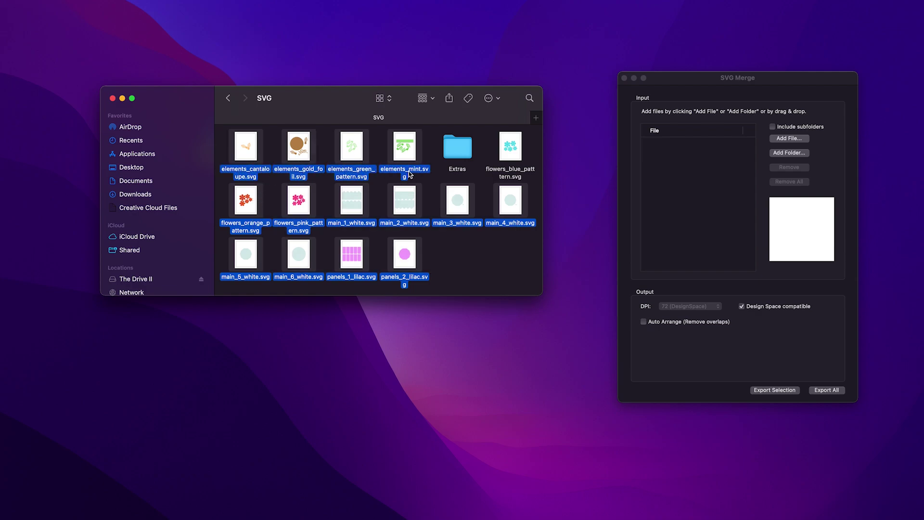
{"action": "left_click", "coordinate": [508, 173], "text": "super"}
{"action": "left_click_drag", "start_coordinate": [510, 174], "coordinate": [690, 196]}
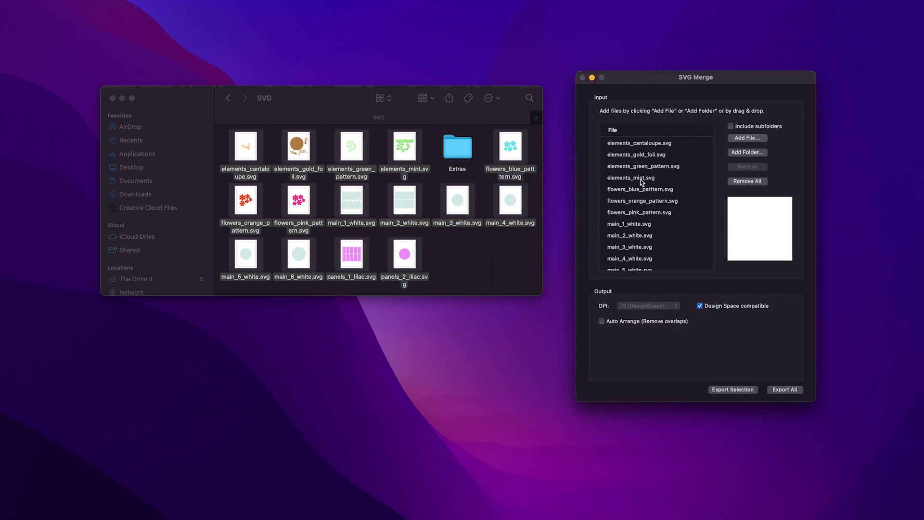
{"action": "scroll", "coordinate": [642, 189], "scroll_direction": "down", "scroll_amount": 3}
{"action": "scroll", "coordinate": [641, 184], "scroll_direction": "up", "scroll_amount": 3}
Step: Start Export All to merge the listed gift box SVGs into one file
{"action": "left_click", "coordinate": [782, 390]}
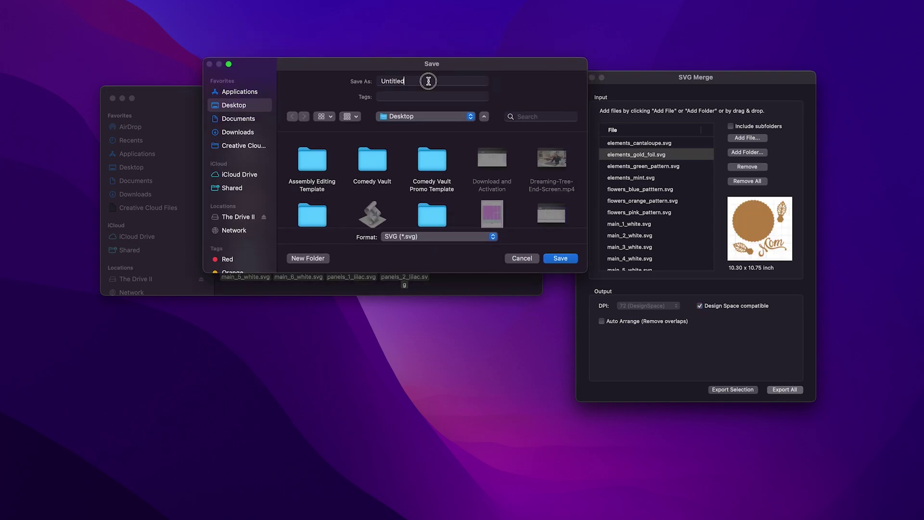
Step: Save the merged SVG to the Desktop as 'Mother's Day Gift Box'
{"action": "left_click", "coordinate": [427, 79]}
{"action": "type", "text": "Moth"}
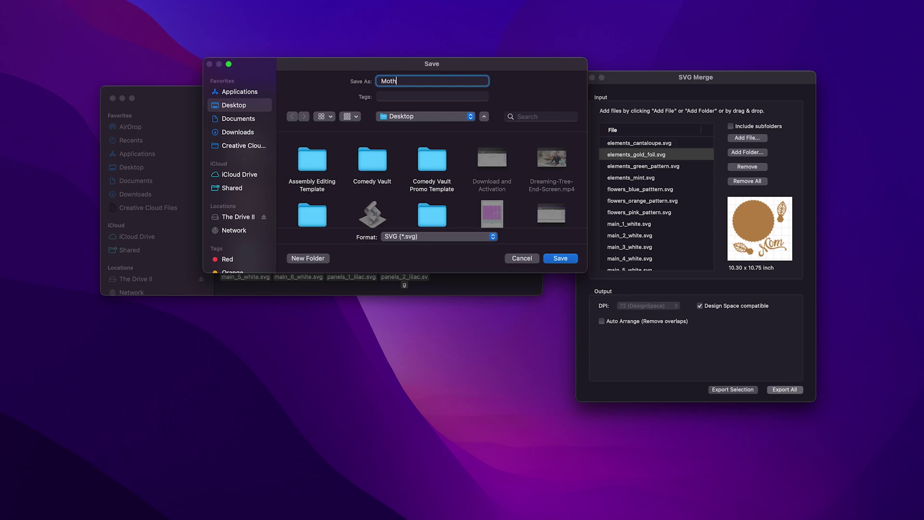
{"action": "type", "text": "er's Day"}
{"action": "type", "text": " Gift Box"}
{"action": "left_click", "coordinate": [413, 119]}
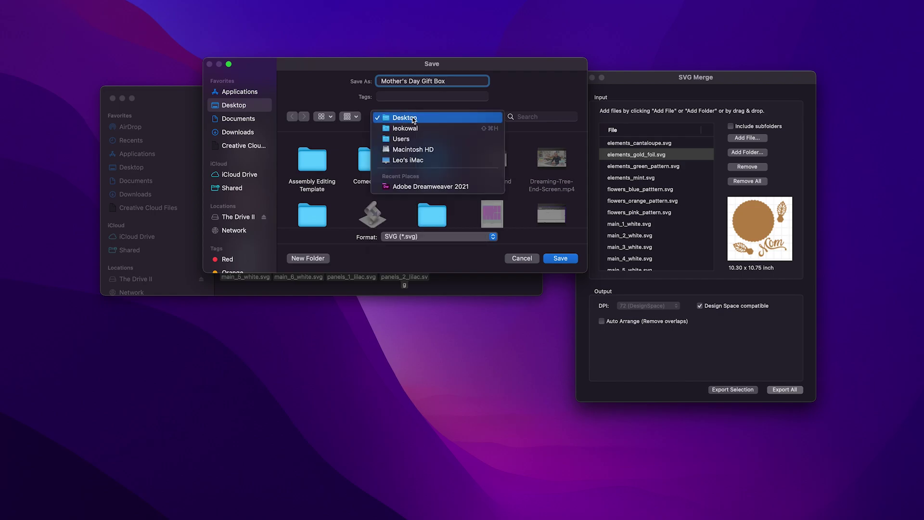
{"action": "left_click", "coordinate": [413, 119]}
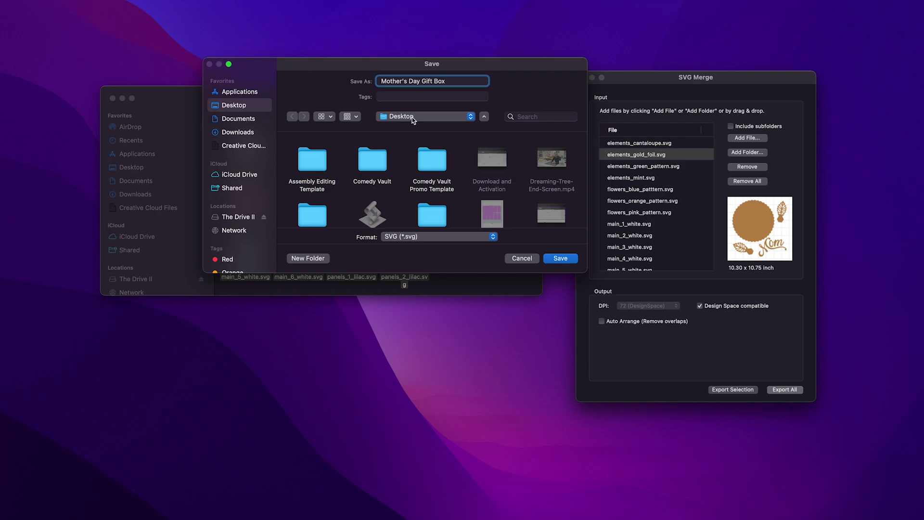
{"action": "left_click", "coordinate": [561, 258]}
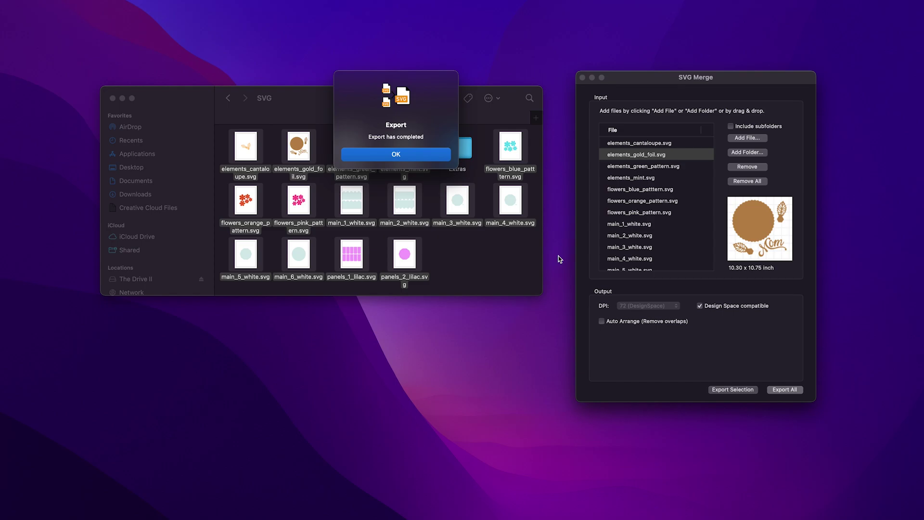
Step: Dismiss the 'Export has completed' alert with OK
{"action": "left_click", "coordinate": [405, 156]}
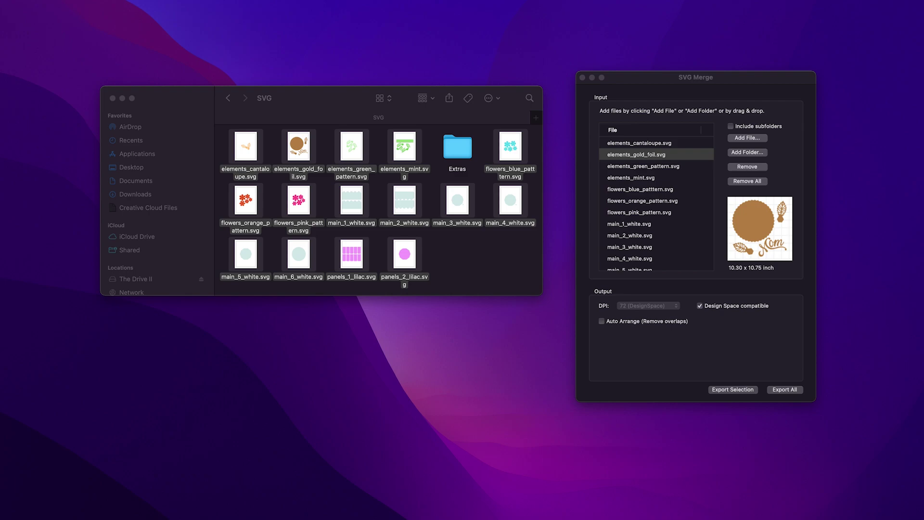
Step: Move the Mother's Day Gift Box.svg desktop icon below the Finder window and select it
{"action": "left_click_drag", "start_coordinate": [508, 312], "coordinate": [416, 340]}
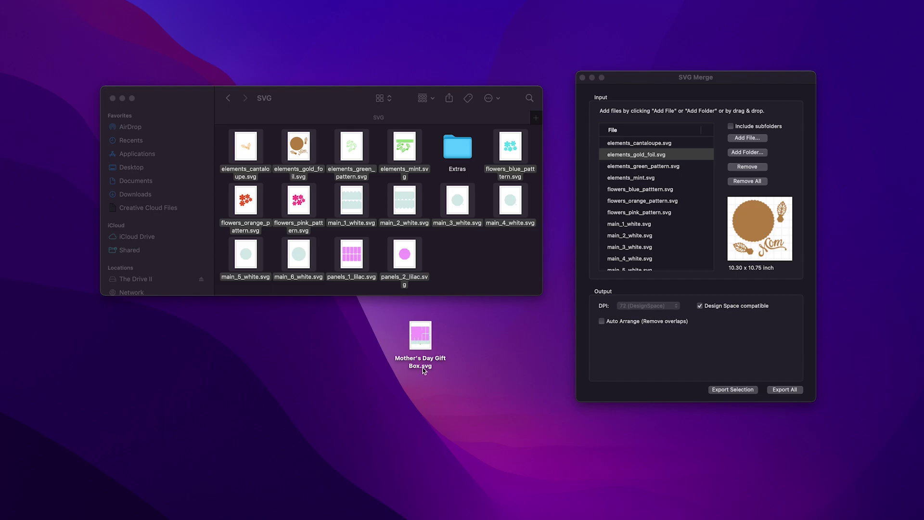
{"action": "left_click", "coordinate": [425, 341]}
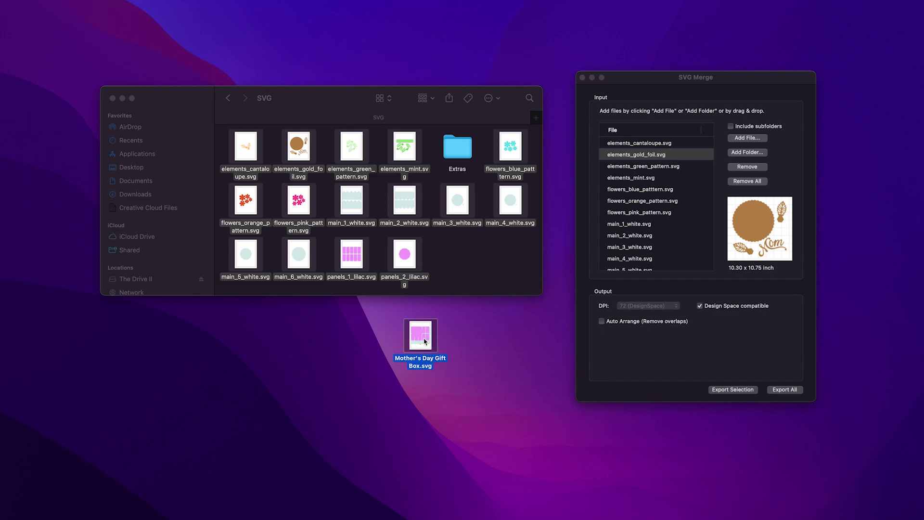